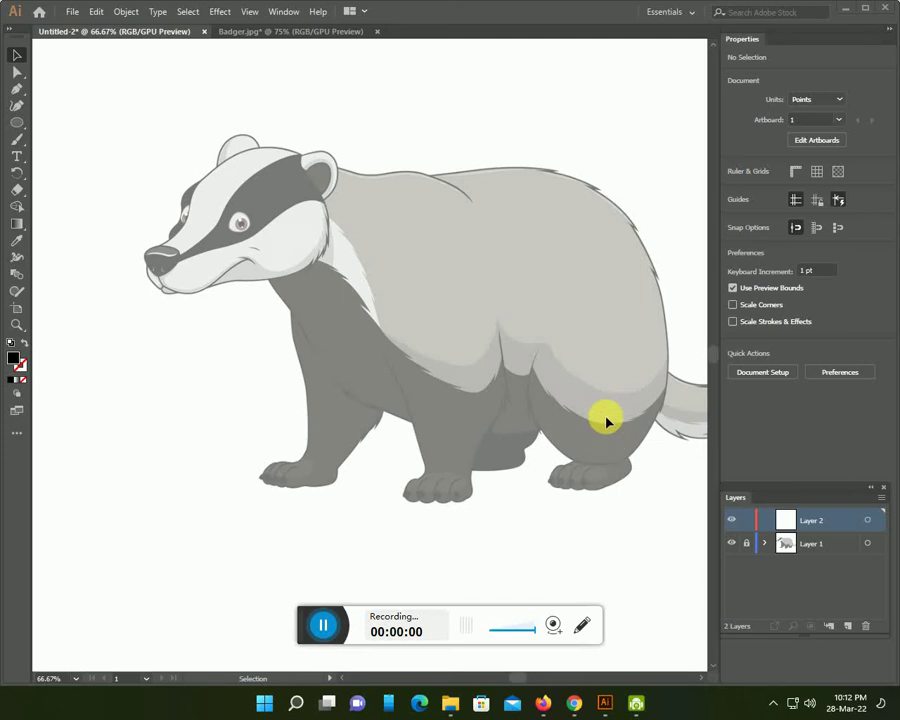
- Select the Paintbrush with a black stroke and zoom in on the badger's tail
scroll(606, 420, "up", 1)
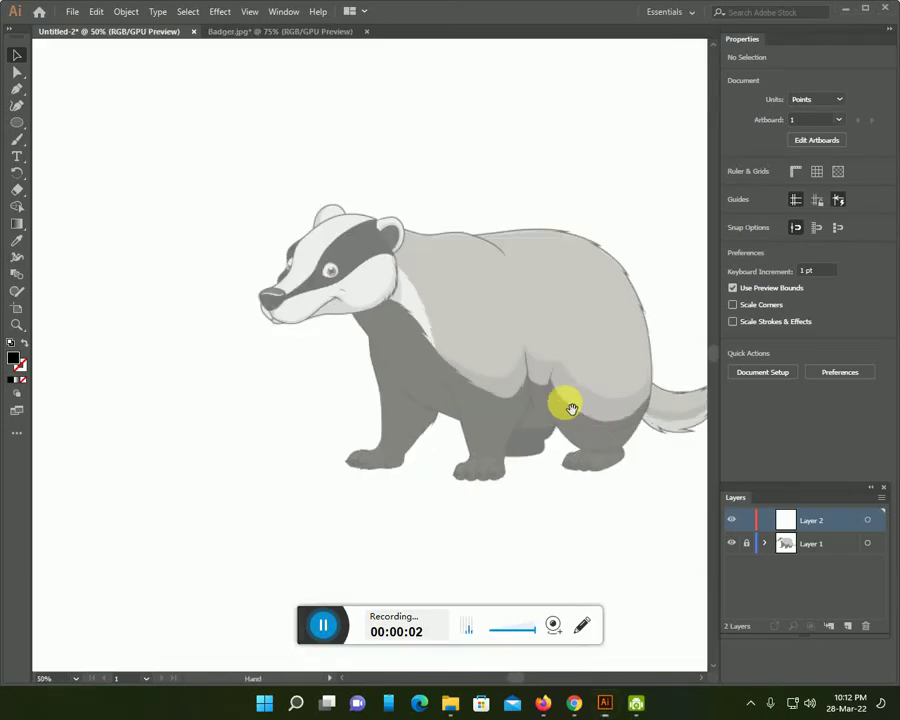
left_click_drag(549, 398, 450, 386)
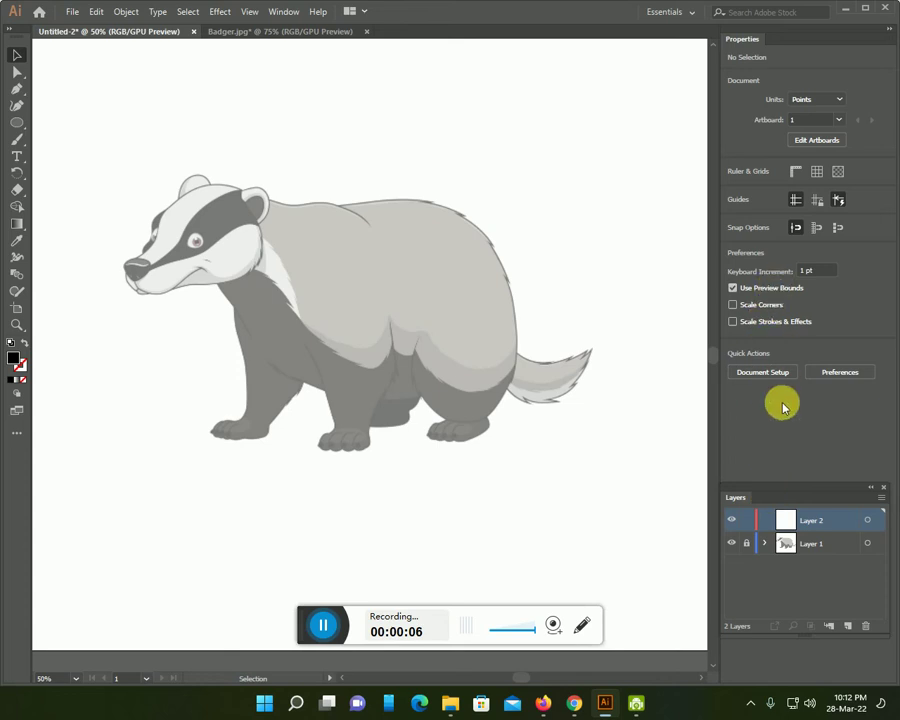
key("b")
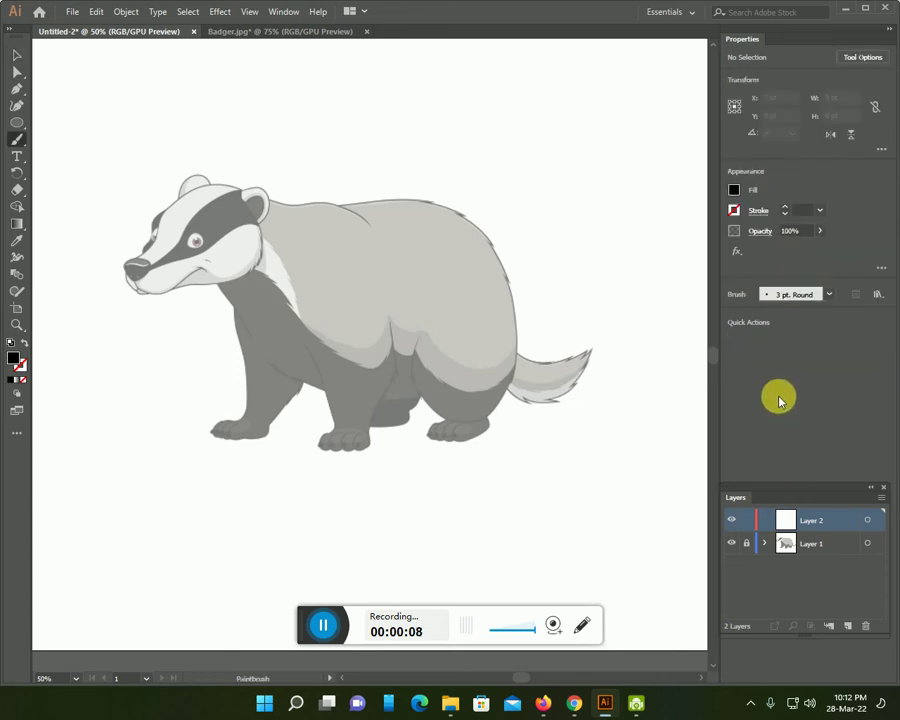
left_click(734, 210)
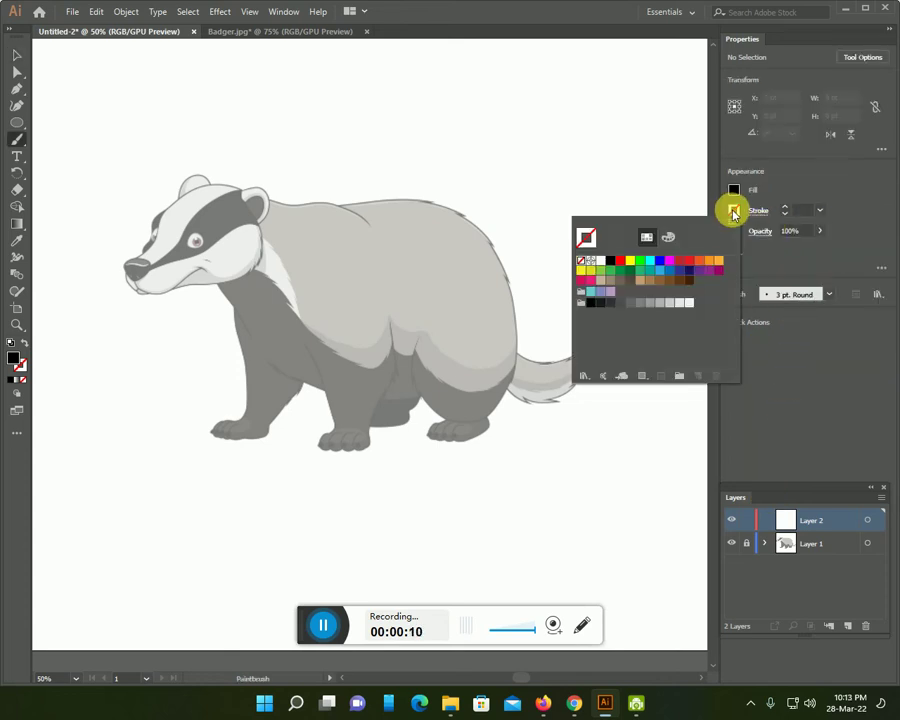
left_click(609, 260)
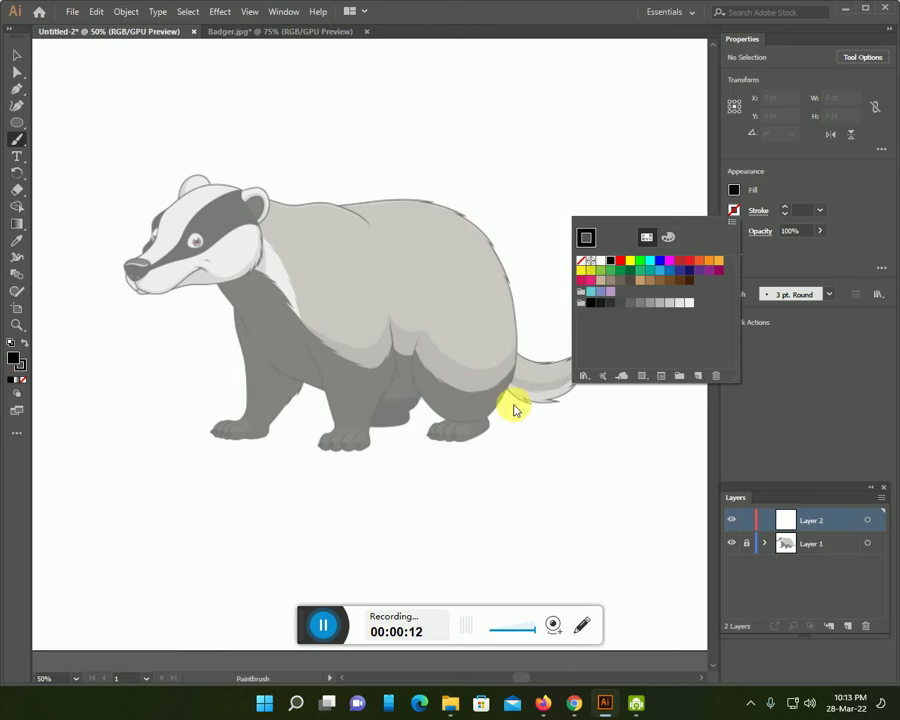
left_click(558, 416)
scroll(557, 410, "up", 1)
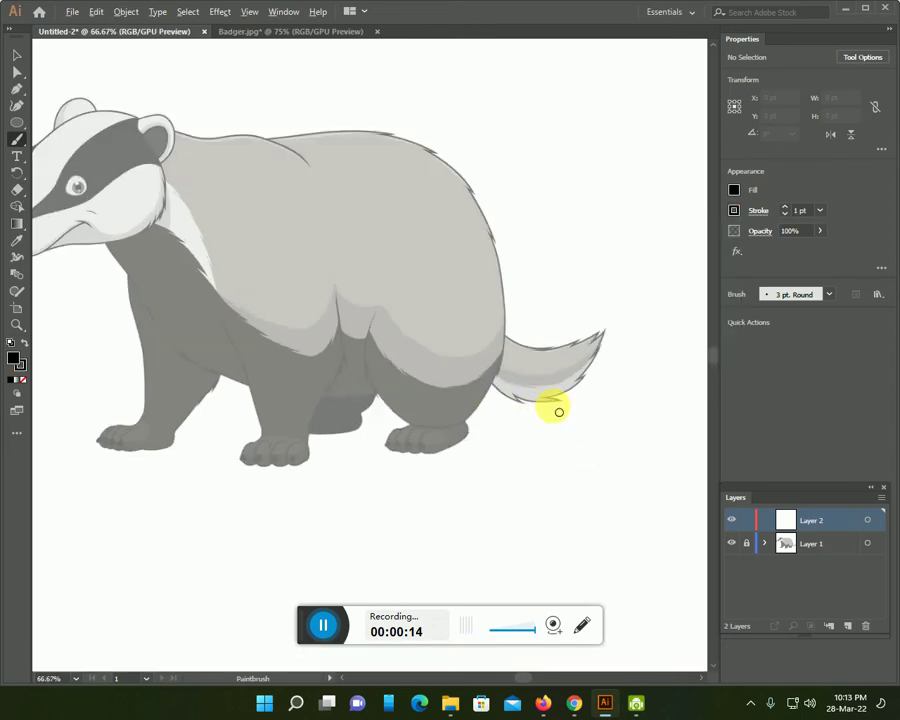
scroll(557, 407, "up", 2)
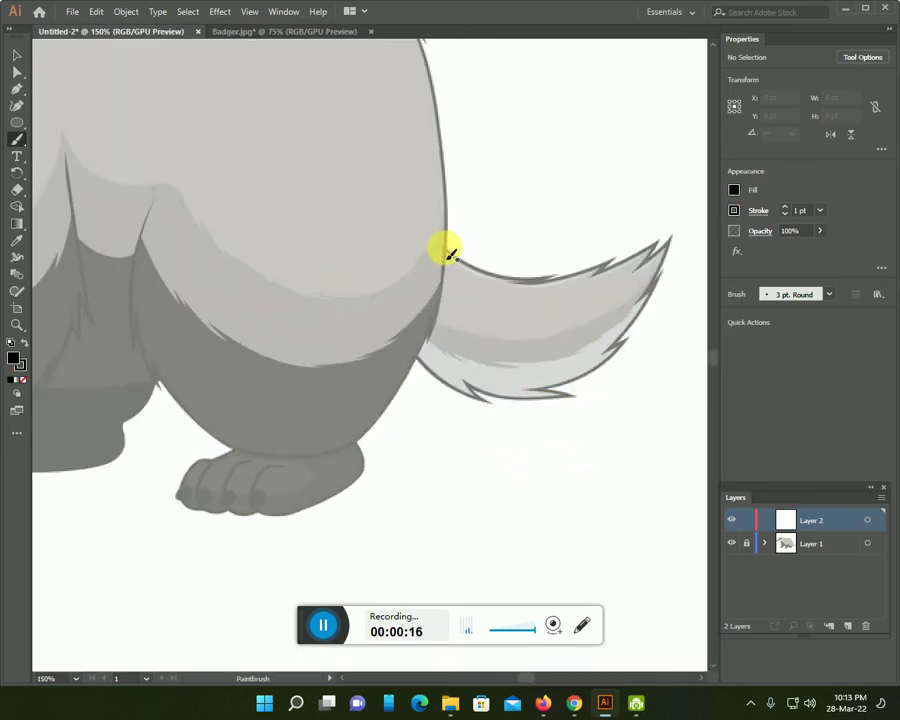
- Trace the top edge of the tail and the belly edge down the rear leg
mouse_move(470, 267)
left_mouse_down()
mouse_move(614, 268)
mouse_move(658, 250)
mouse_move(600, 363)
mouse_move(508, 396)
mouse_move(459, 389)
mouse_move(415, 358)
left_mouse_up()
mouse_move(154, 206)
left_mouse_down()
mouse_move(130, 270)
mouse_move(138, 330)
mouse_move(195, 420)
mouse_move(261, 446)
mouse_move(305, 450)
mouse_move(380, 412)
mouse_move(420, 360)
left_mouse_up()
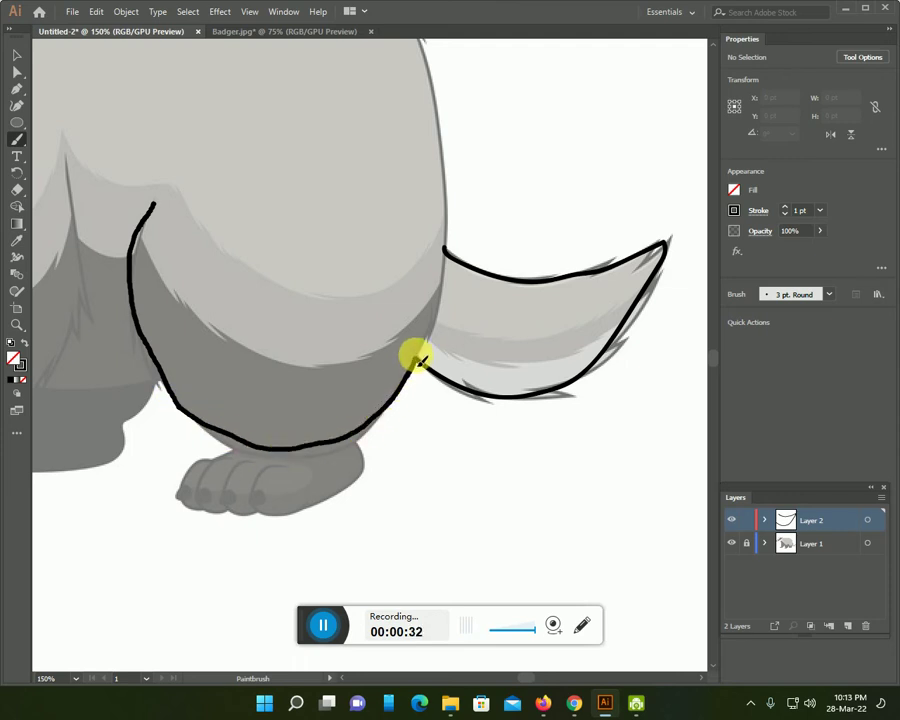
scroll(421, 365, "down", 3)
scroll(380, 330, "down", 3)
mouse_move(352, 283)
left_mouse_down()
mouse_move(363, 313)
mouse_move(345, 340)
mouse_move(268, 370)
mouse_move(266, 328)
mouse_move(277, 319)
left_mouse_up()
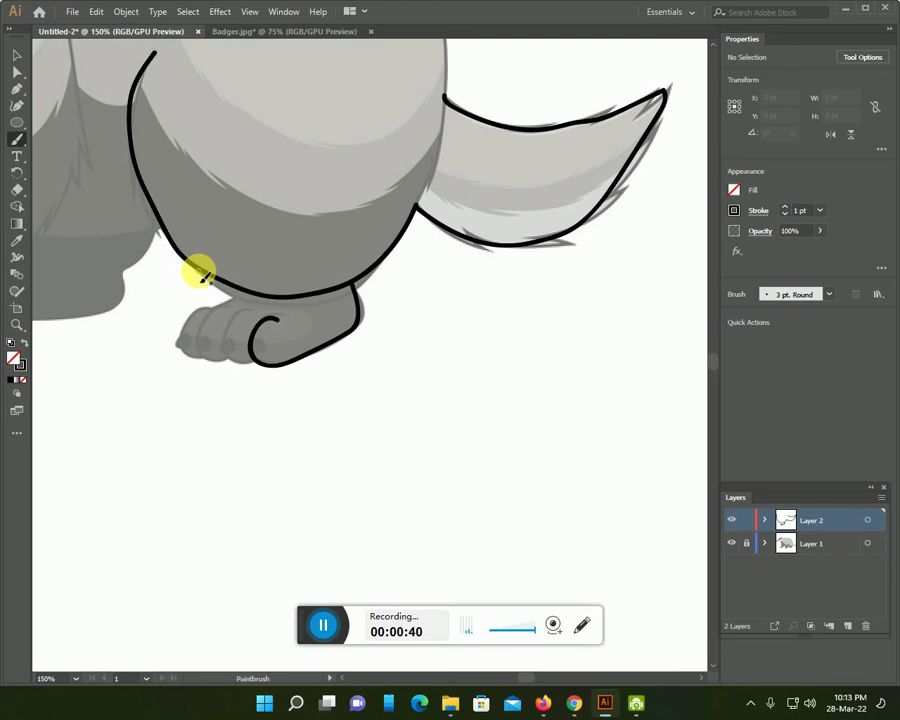
- Outline the rear paw top with a toe line, then trace the next leg's front edge
mouse_move(236, 302)
left_mouse_down()
mouse_move(189, 327)
mouse_move(200, 365)
mouse_move(205, 331)
mouse_move(199, 356)
left_mouse_up()
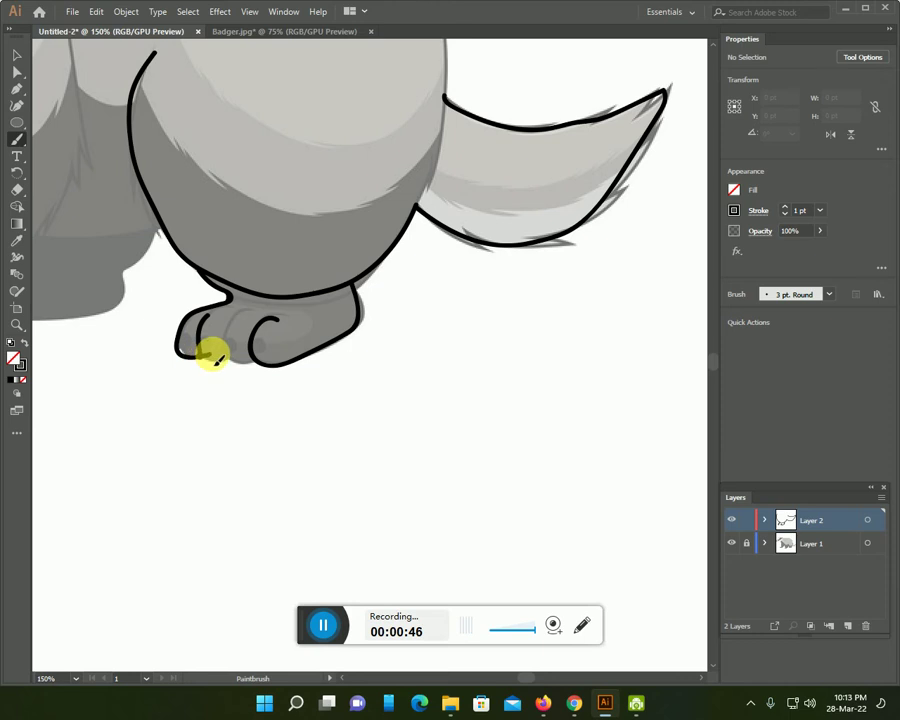
left_click_drag(242, 312, 230, 352)
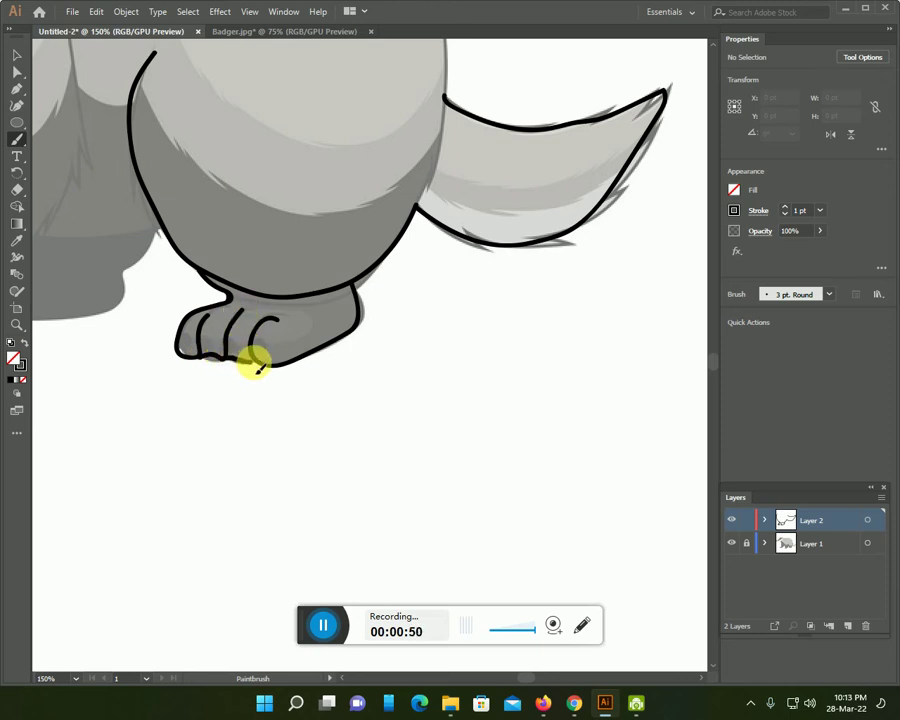
scroll(243, 350, "up", 1)
left_click_drag(214, 316, 540, 338)
mouse_move(417, 103)
left_mouse_down()
mouse_move(397, 315)
mouse_move(372, 366)
mouse_move(354, 466)
mouse_move(340, 488)
mouse_move(312, 450)
mouse_move(320, 432)
mouse_move(271, 450)
mouse_move(263, 474)
mouse_move(287, 490)
mouse_move(308, 484)
mouse_move(298, 476)
left_mouse_up()
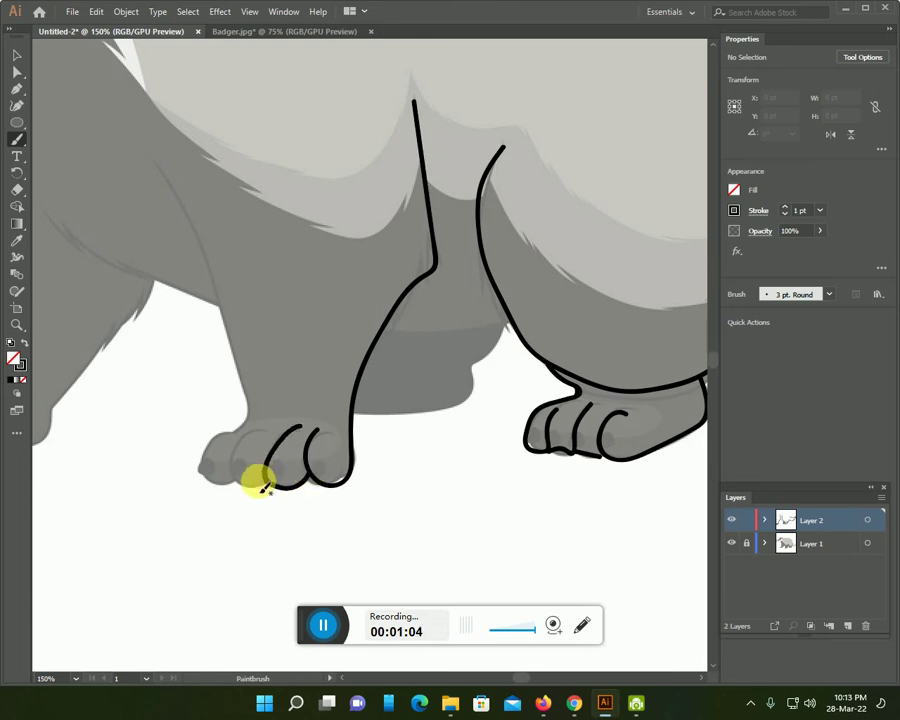
- Add another paw toe and trace the leg's back and inner edges down to the ground
mouse_move(236, 482)
left_mouse_down()
mouse_move(235, 453)
mouse_move(264, 430)
left_mouse_up()
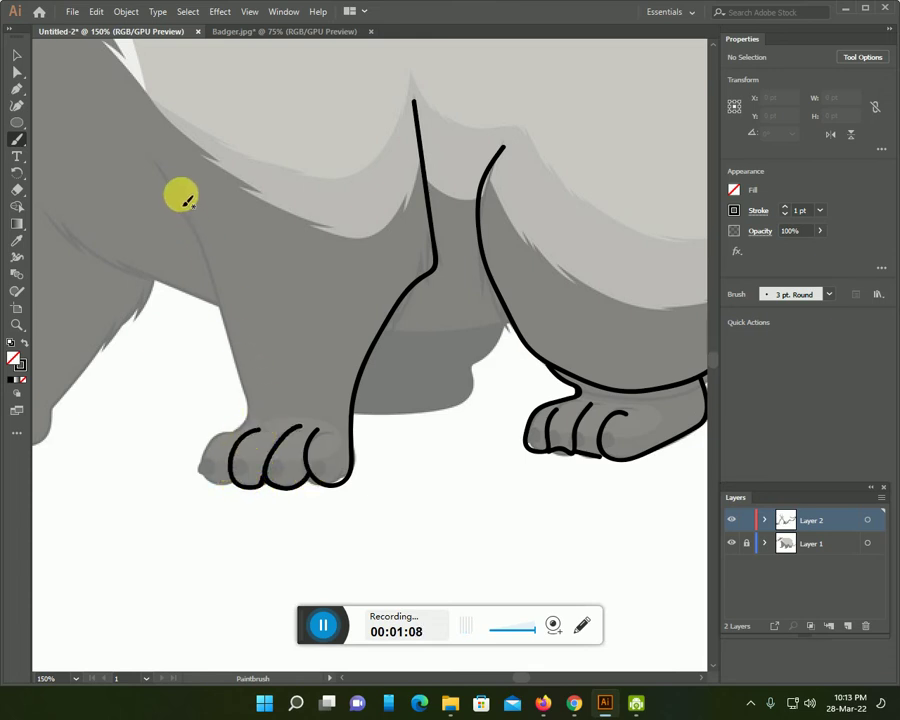
mouse_move(155, 165)
left_mouse_down()
mouse_move(210, 272)
mouse_move(243, 385)
mouse_move(245, 414)
mouse_move(201, 477)
left_mouse_up()
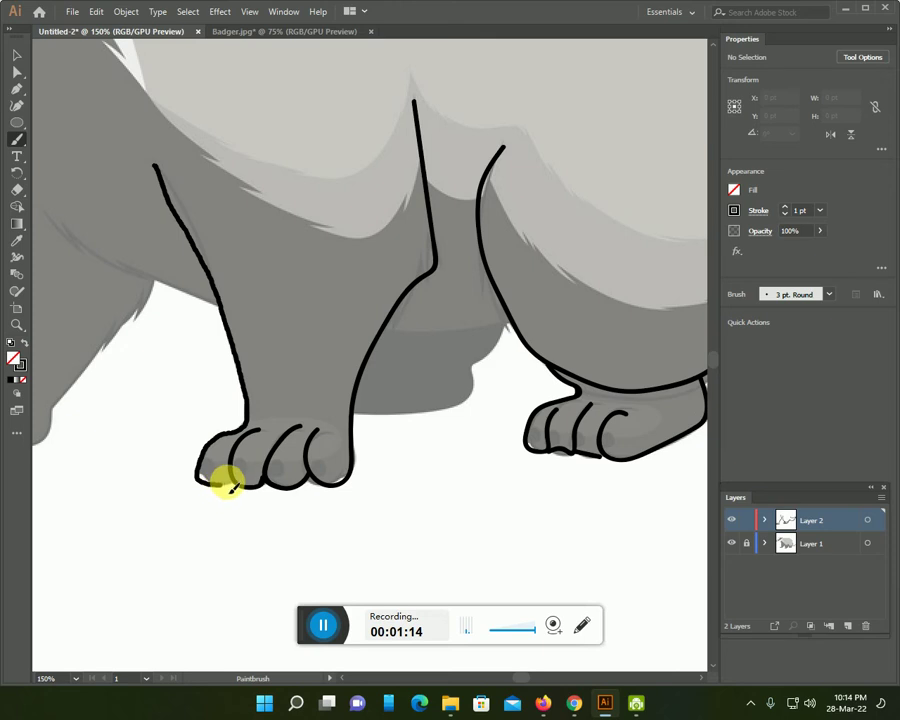
scroll(330, 455, "up", 2)
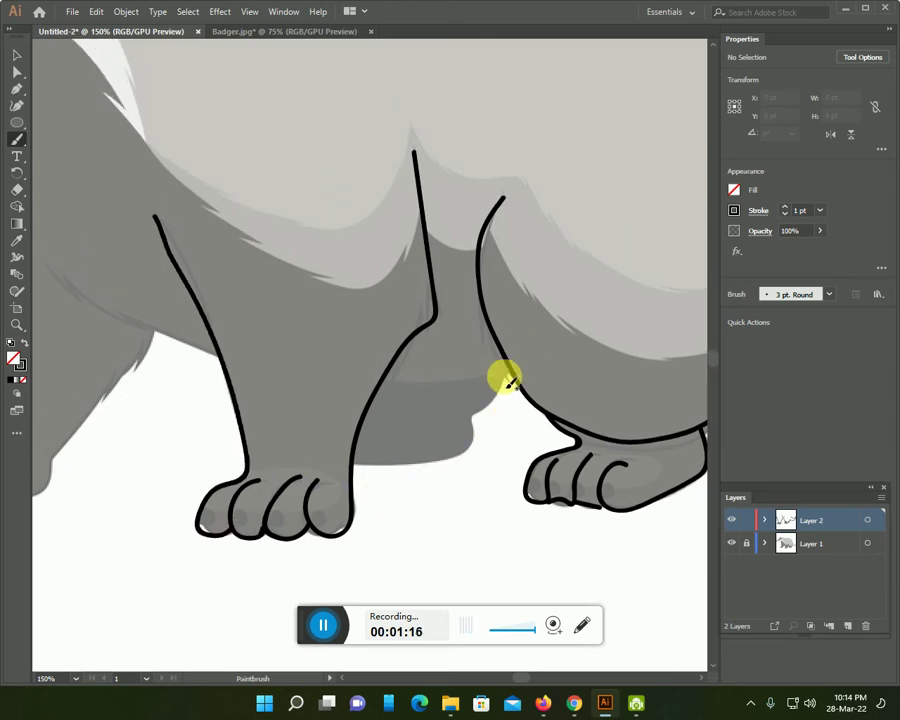
mouse_move(509, 368)
left_mouse_down()
mouse_move(452, 462)
mouse_move(392, 464)
left_mouse_up()
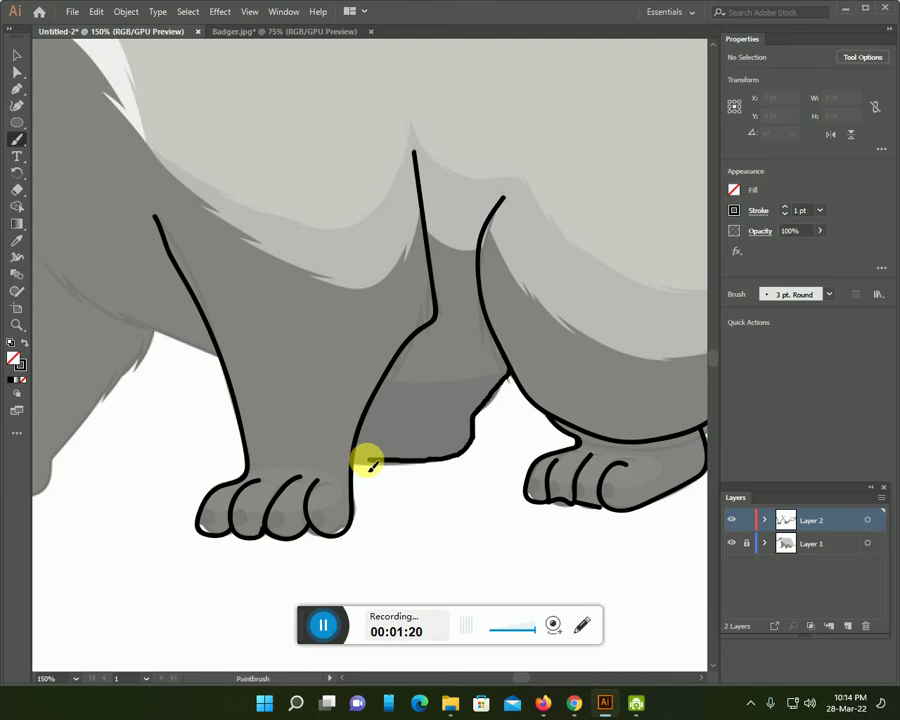
scroll(330, 400, "up", 3)
- Trace the front leg's outer edge, paw bottom and inner edge to the ankle
left_click_drag(314, 388, 488, 350)
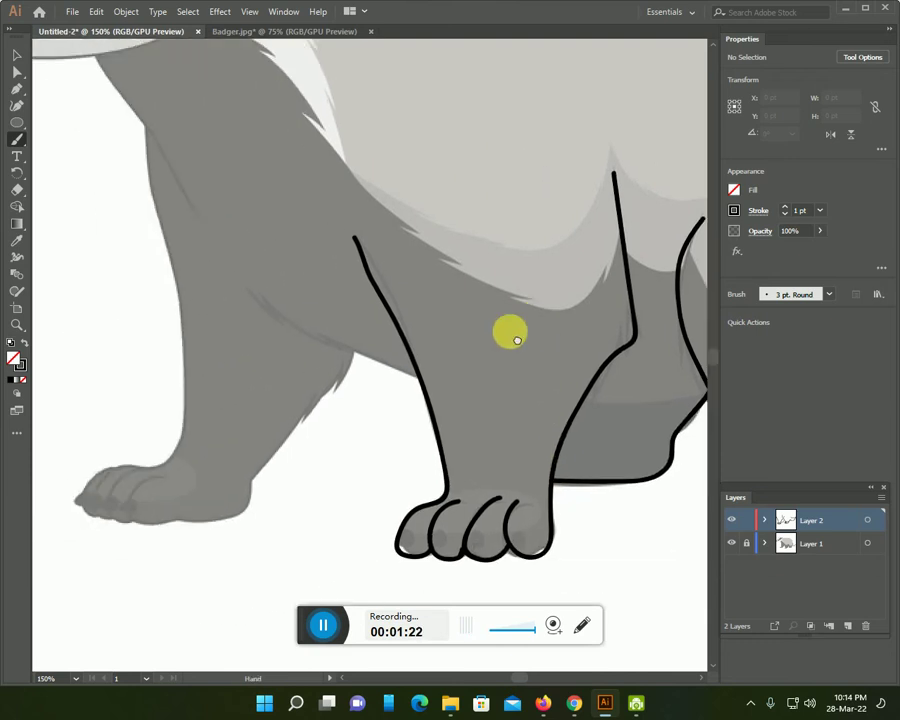
mouse_move(217, 84)
left_mouse_down()
mouse_move(261, 297)
mouse_move(247, 378)
mouse_move(252, 414)
mouse_move(181, 428)
mouse_move(152, 458)
left_mouse_up()
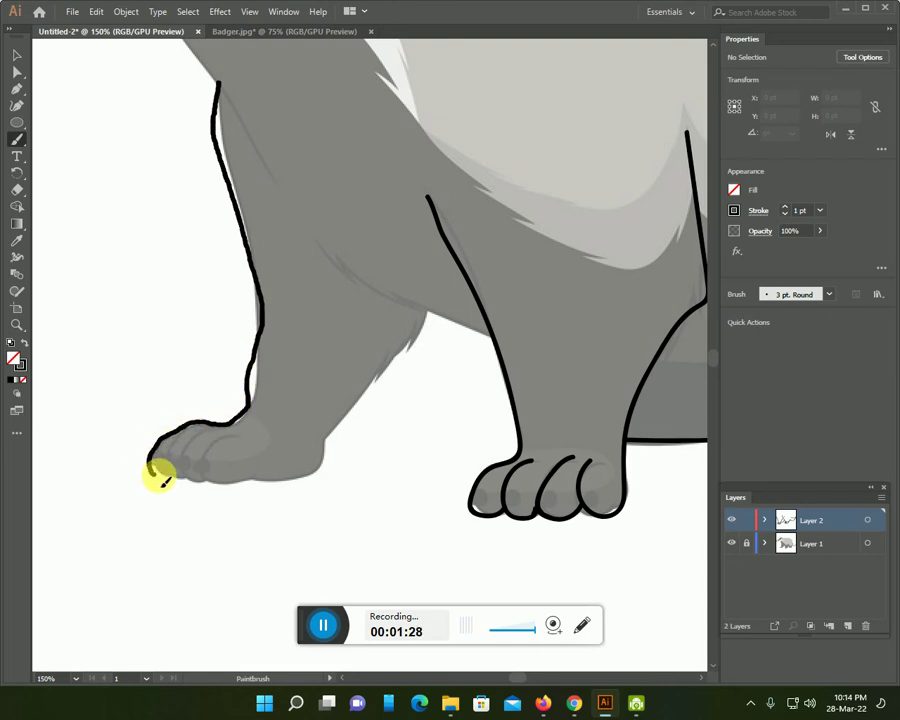
mouse_move(217, 485)
left_mouse_down()
mouse_move(313, 474)
mouse_move(426, 308)
left_mouse_up()
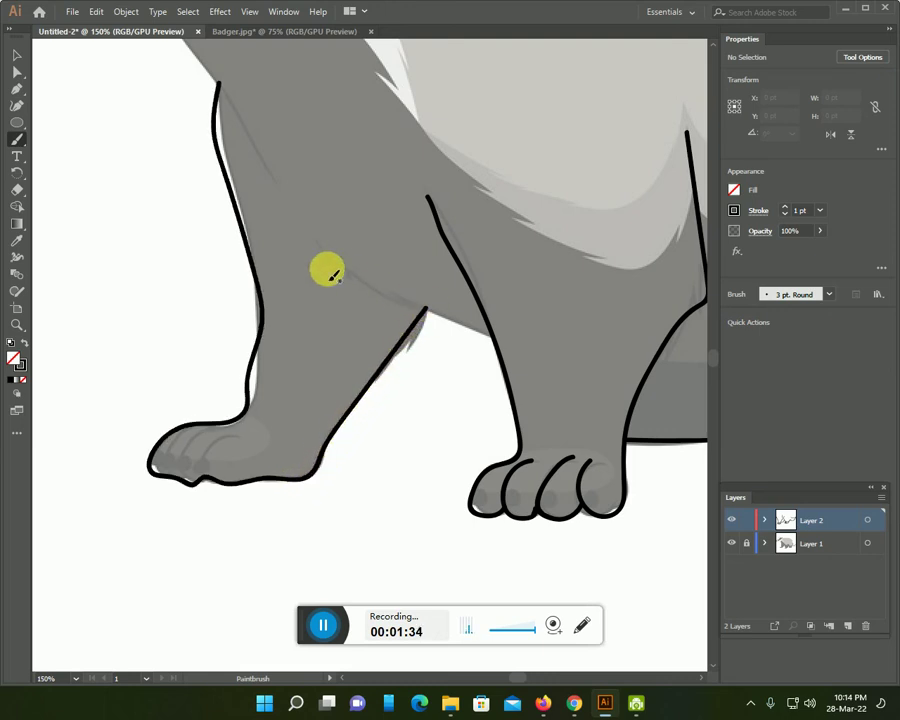
mouse_move(224, 90)
left_mouse_down()
mouse_move(281, 199)
mouse_move(333, 255)
mouse_move(504, 342)
left_mouse_up()
scroll(480, 350, "up", 3)
scroll(440, 360, "up", 2)
scroll(419, 363, "down", 5)
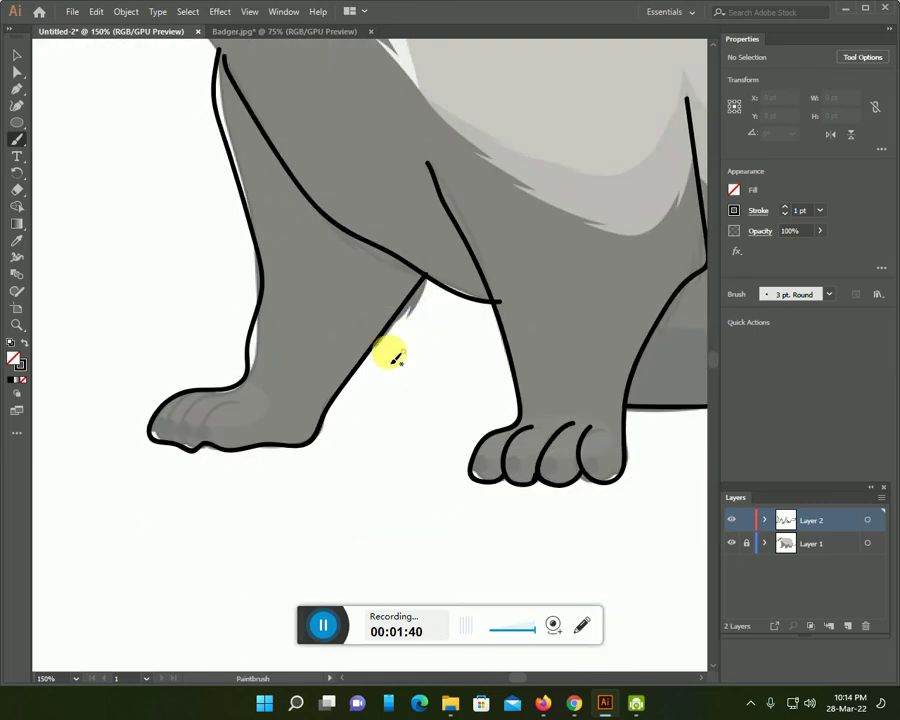
mouse_move(234, 402)
left_mouse_down()
mouse_move(182, 438)
mouse_move(160, 430)
left_mouse_up()
scroll(245, 387, "up", 3)
- Trace the neck front, lower jaw, upper neck, chin and the top of the nose
scroll(250, 393, "up", 3)
scroll(247, 393, "up", 2)
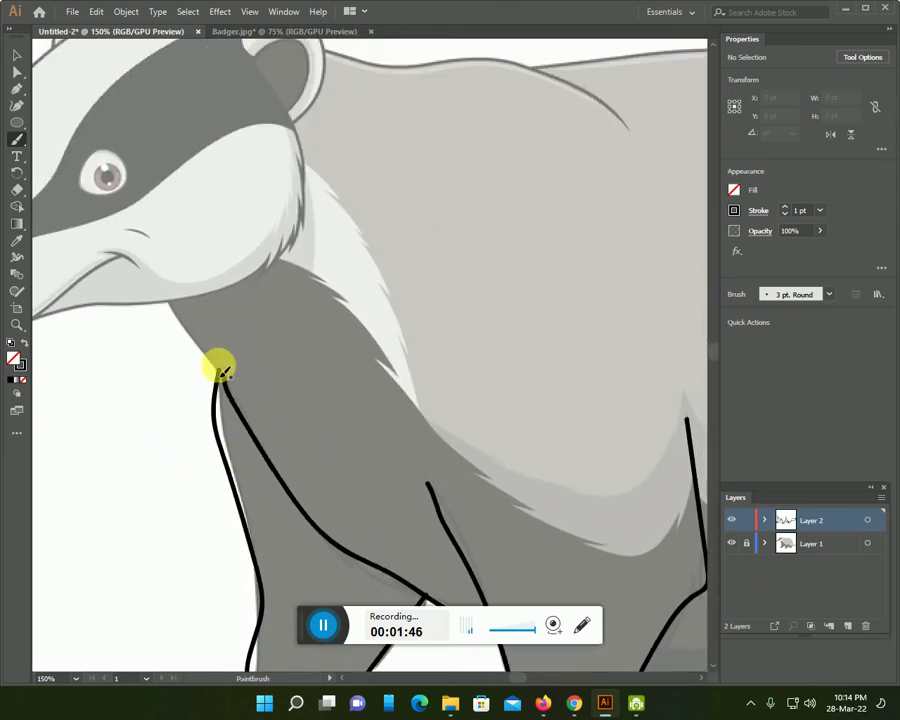
left_click_drag(222, 378, 170, 301)
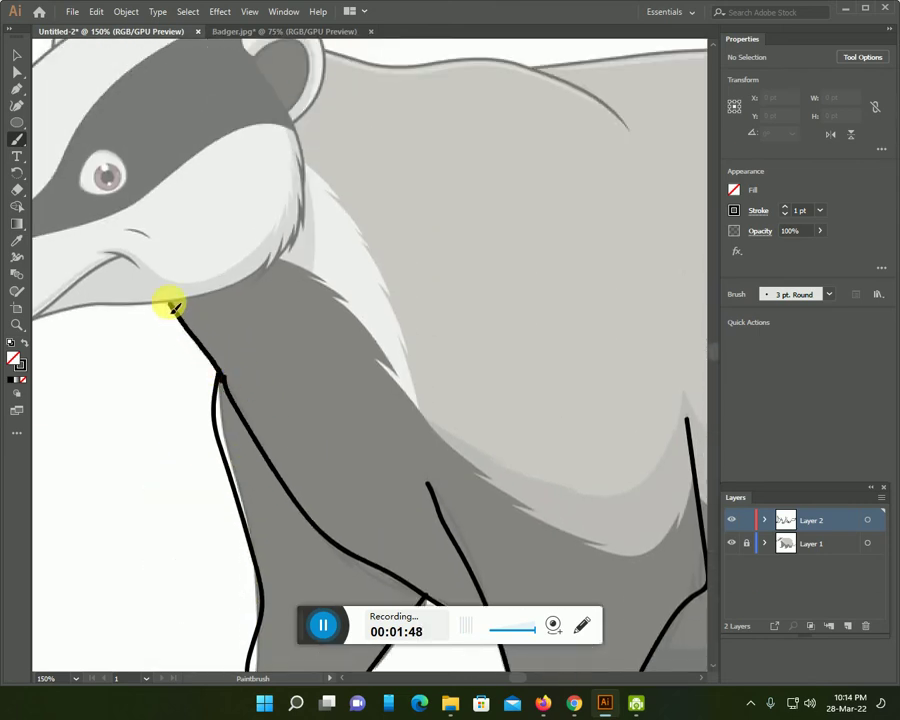
mouse_move(84, 316)
left_mouse_down()
mouse_move(181, 307)
mouse_move(264, 279)
mouse_move(303, 237)
mouse_move(305, 144)
mouse_move(296, 122)
left_mouse_up()
mouse_move(290, 208)
left_mouse_down()
mouse_move(421, 249)
mouse_move(559, 219)
left_mouse_up()
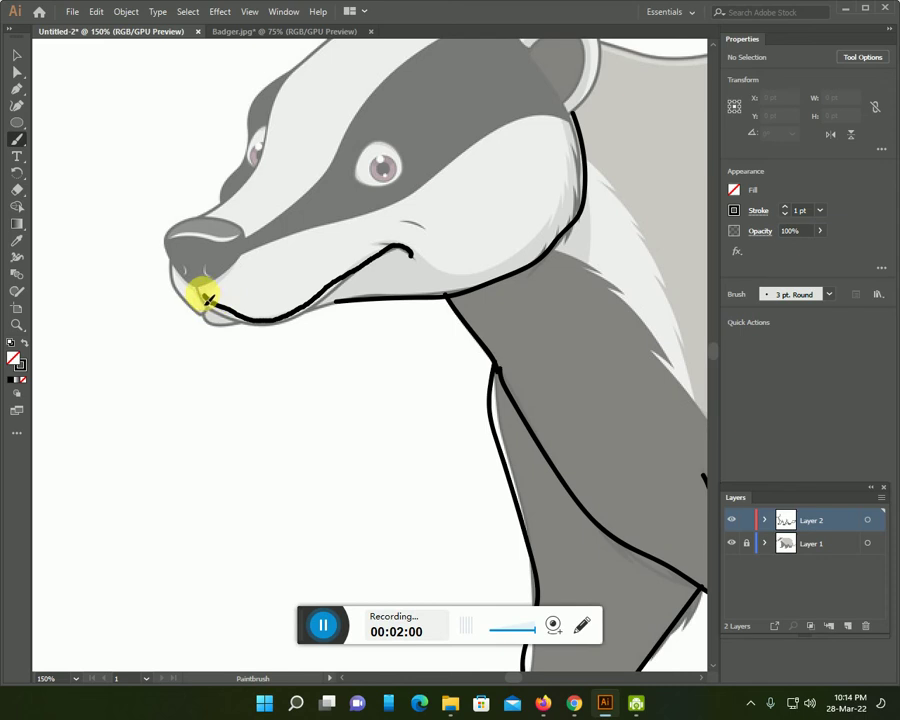
left_click_drag(198, 321, 205, 325)
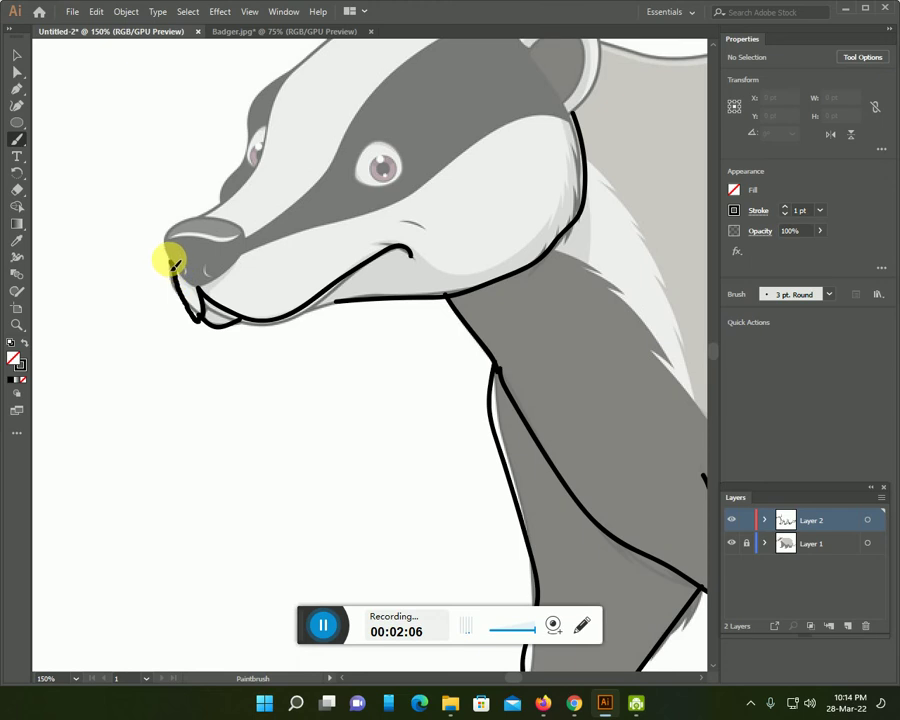
mouse_move(185, 232)
left_mouse_down()
mouse_move(222, 226)
mouse_move(228, 278)
mouse_move(178, 262)
left_mouse_up()
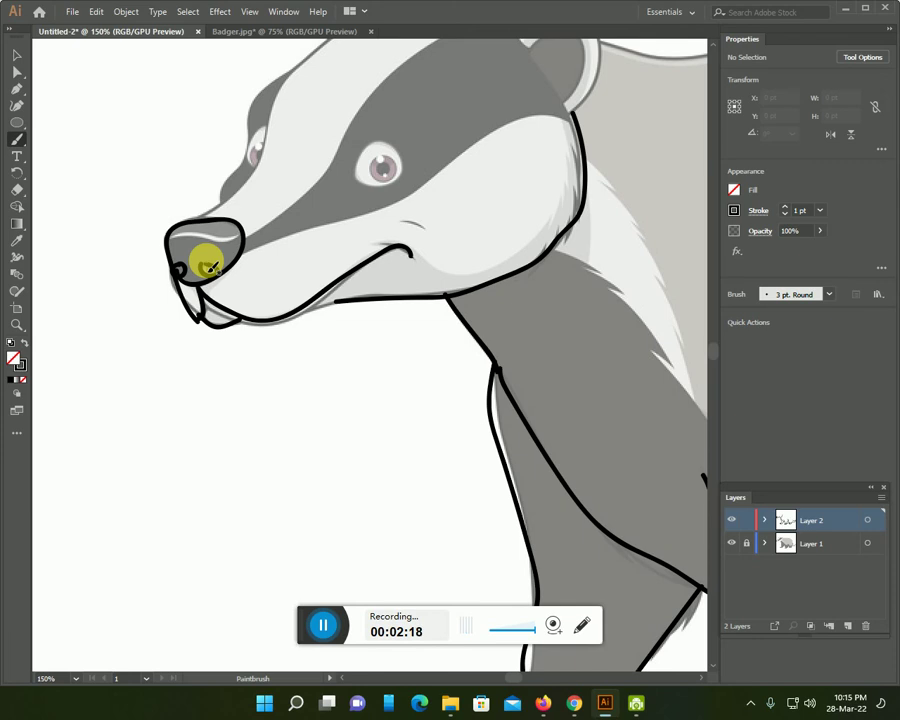
- Trace the forehead and across the top of the badger's head
scroll(320, 234, "up", 2)
scroll(280, 270, "up", 2)
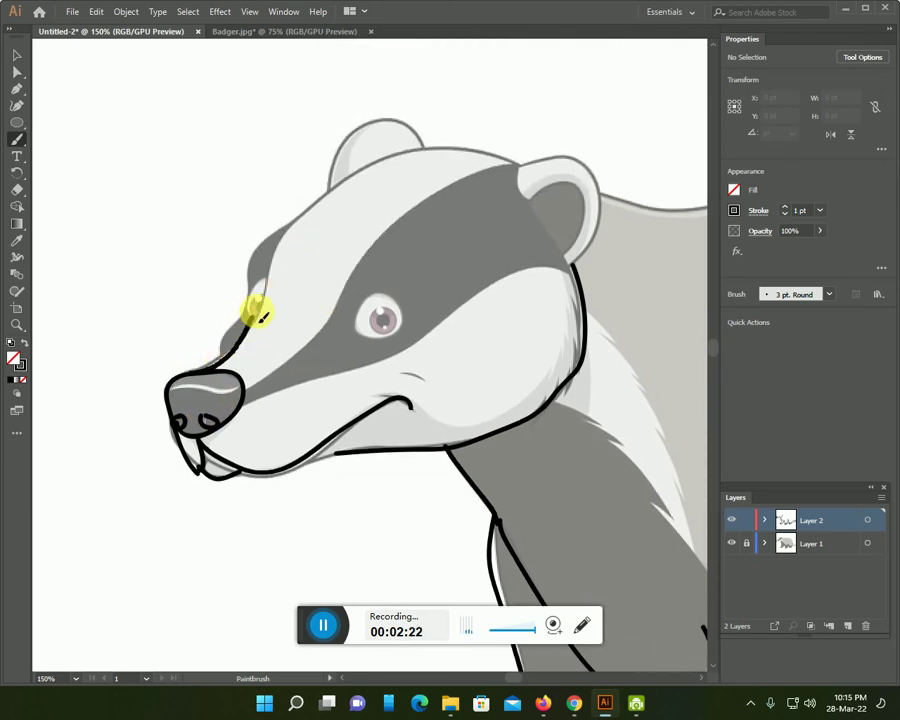
left_click_drag(281, 273, 357, 188)
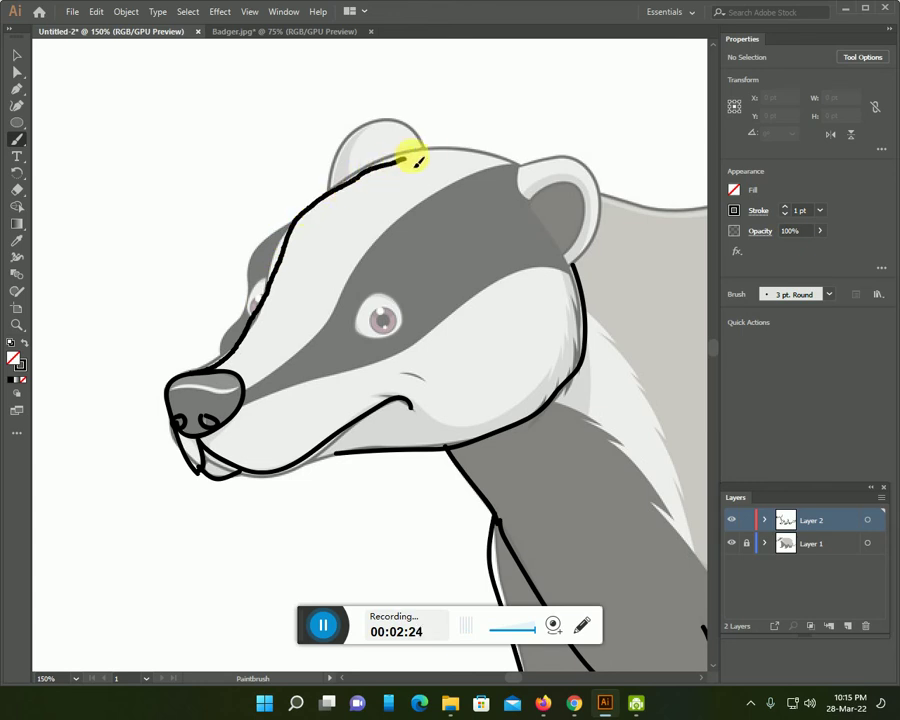
left_click_drag(457, 152, 503, 158)
right_click(508, 166)
left_click(275, 243)
- Outline the face edges, the upper and lower mask stripes, and the top of the eye
left_click_drag(297, 229, 220, 342)
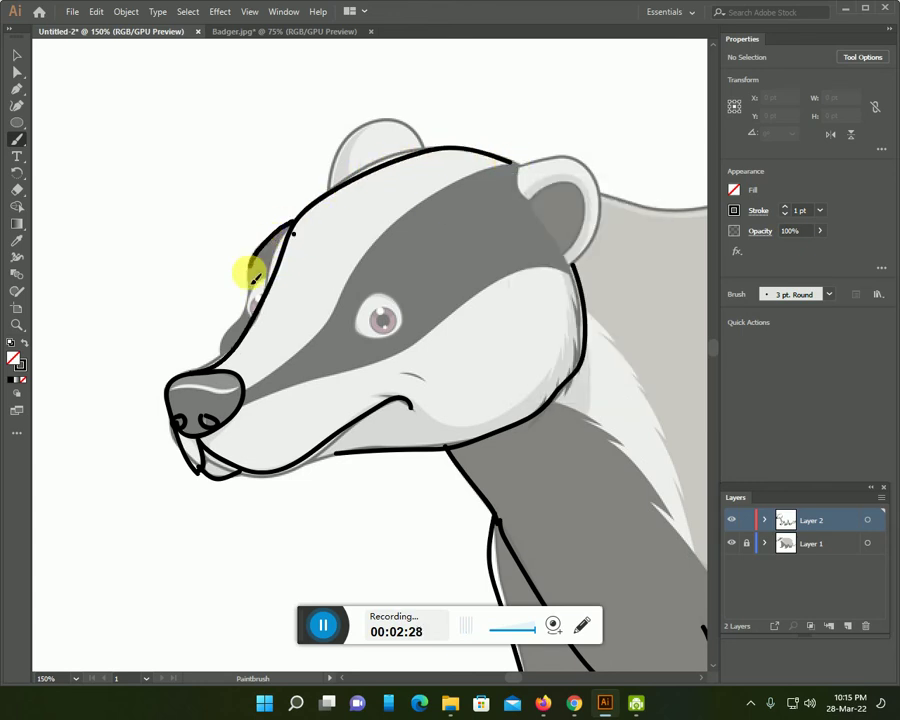
mouse_move(207, 367)
left_mouse_down()
mouse_move(258, 310)
mouse_move(245, 300)
left_mouse_up()
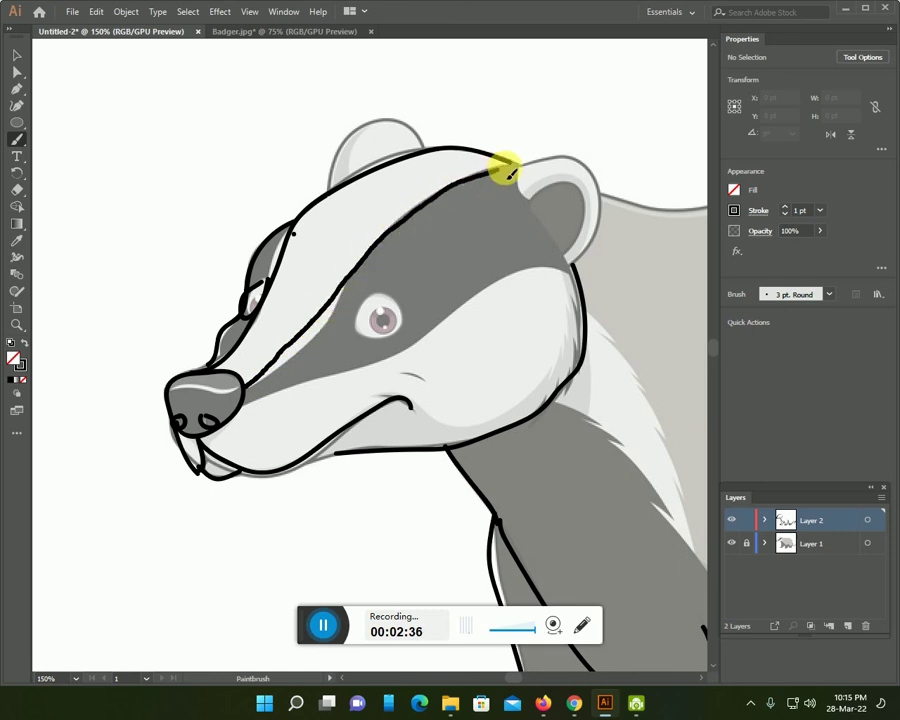
left_click_drag(325, 318, 513, 163)
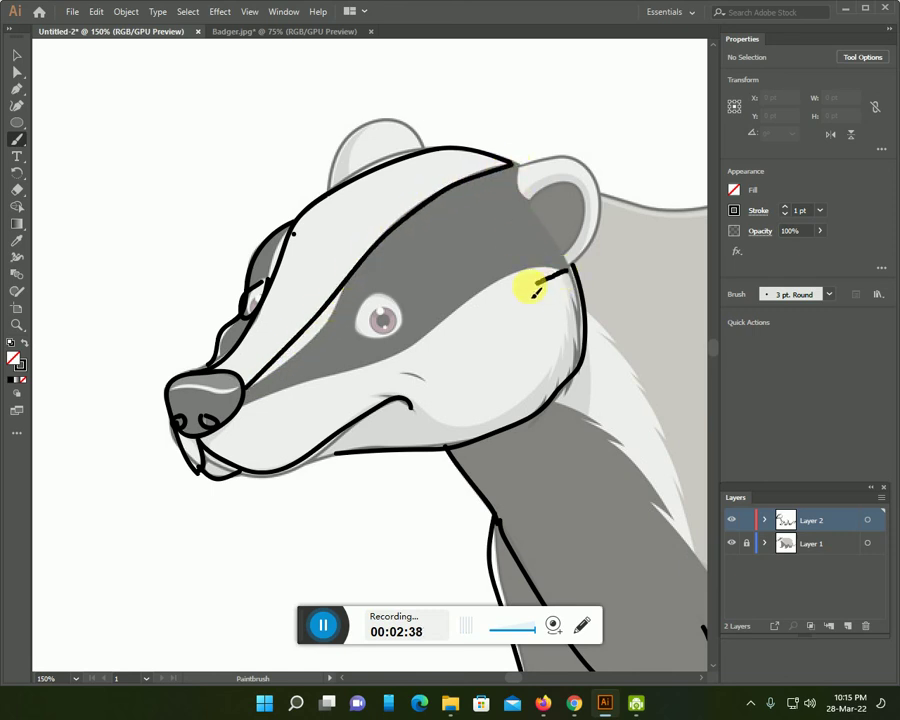
left_click_drag(460, 322, 250, 392)
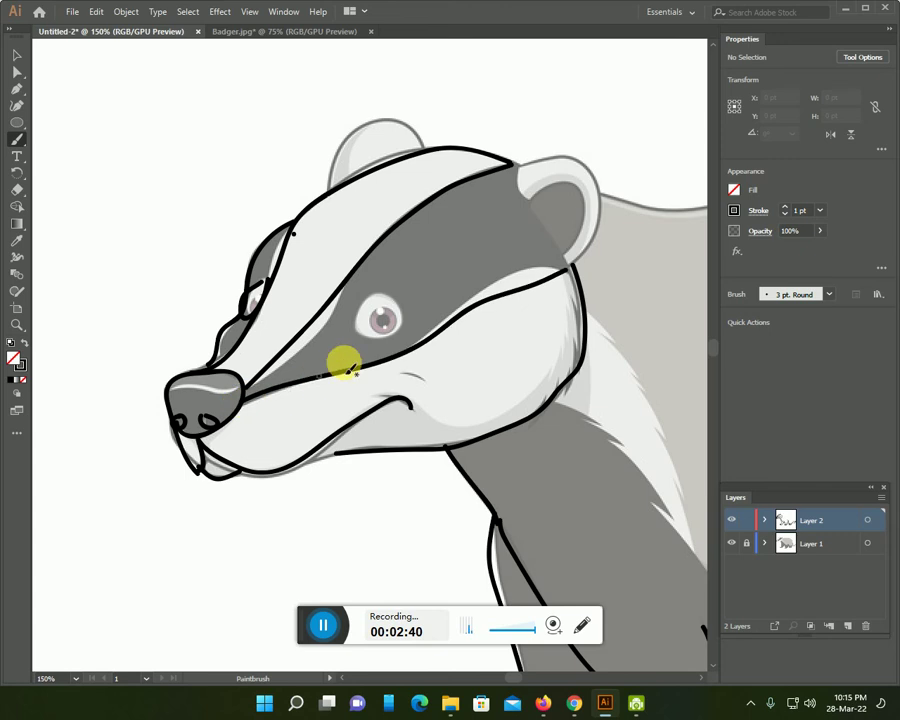
mouse_move(389, 307)
left_mouse_down()
mouse_move(361, 320)
mouse_move(392, 327)
mouse_move(394, 306)
left_mouse_up()
- Outline the left and right ears, then pan toward the body
scroll(413, 287, "up", 2)
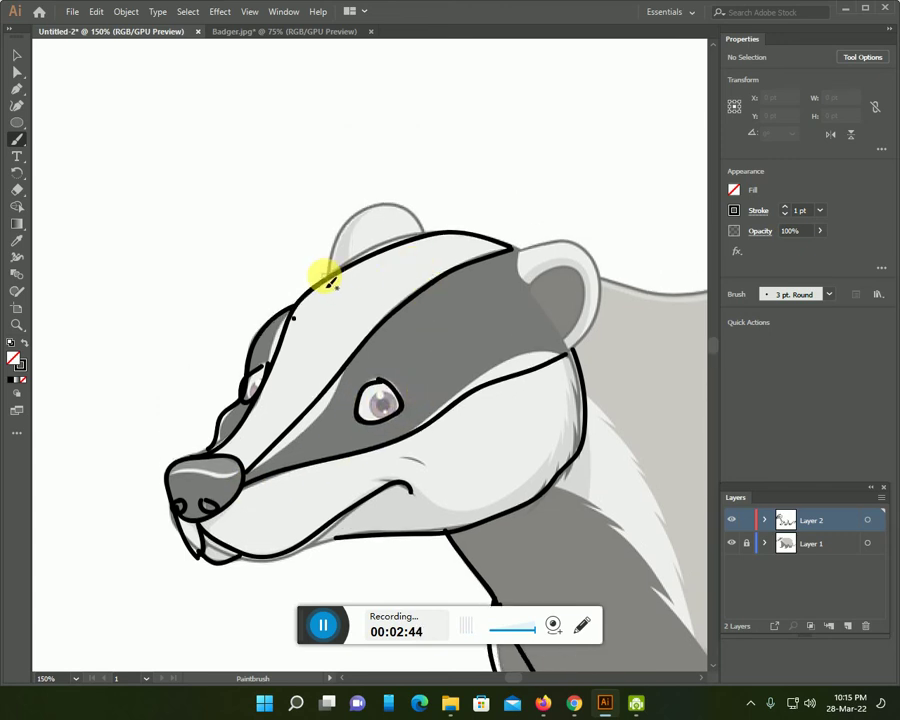
mouse_move(333, 272)
left_mouse_down()
mouse_move(372, 215)
mouse_move(418, 221)
mouse_move(424, 233)
left_mouse_up()
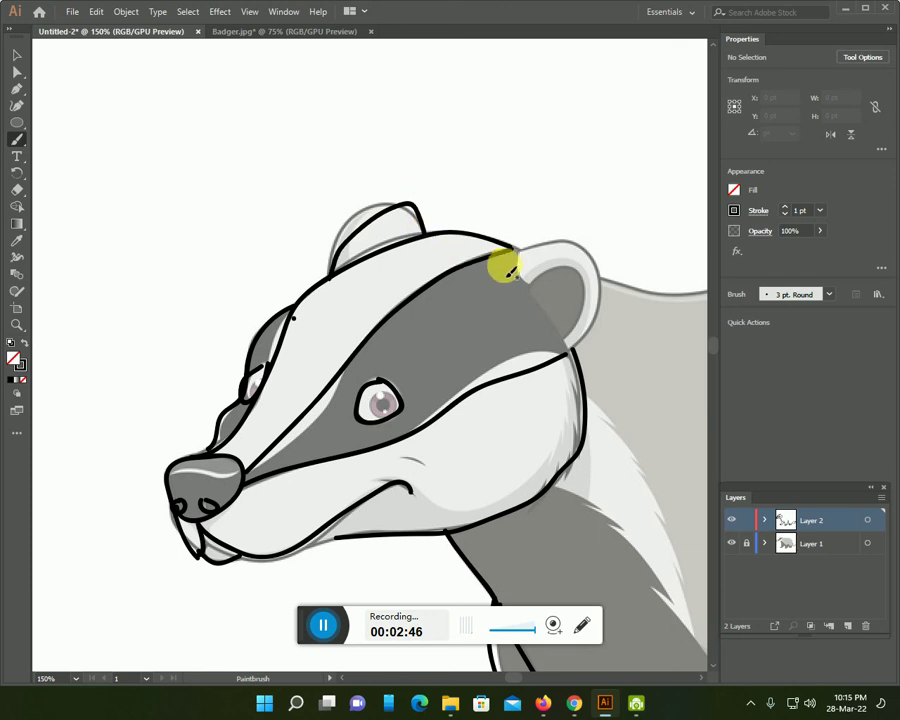
left_click_drag(509, 256, 558, 244)
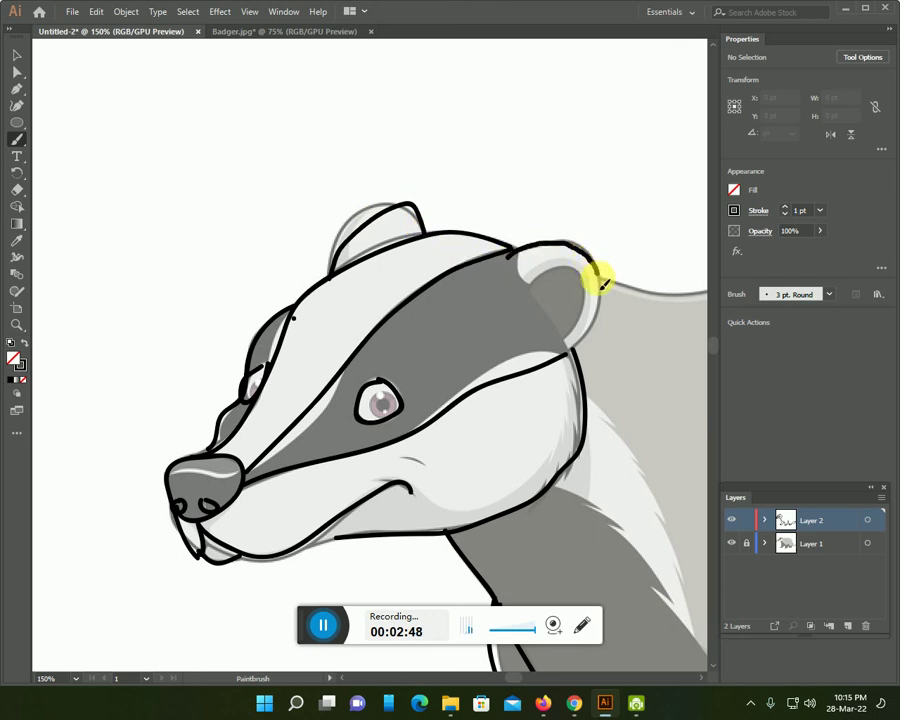
left_click_drag(599, 319, 579, 347)
scroll(580, 362, "up", 3)
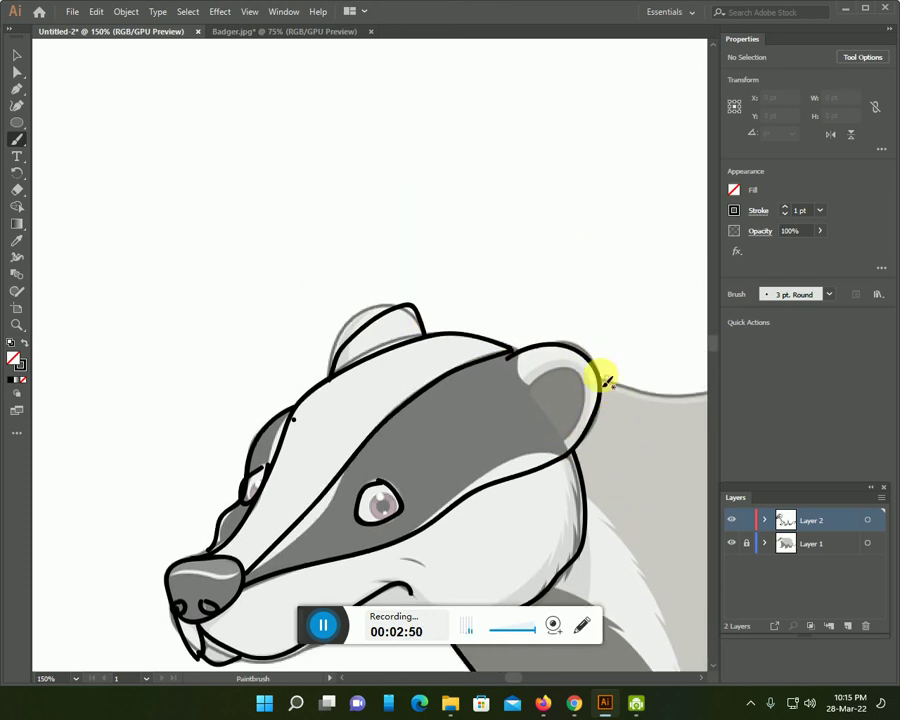
mouse_move(610, 392)
left_mouse_down()
mouse_move(164, 201)
mouse_move(180, 220)
mouse_move(183, 189)
mouse_move(281, 203)
mouse_move(322, 197)
mouse_move(396, 224)
mouse_move(455, 262)
left_mouse_up()
scroll(450, 280, "up", 3)
- Trace the top of the back and its curve down to the tail, then zoom out to 50%
mouse_move(356, 288)
left_mouse_down()
mouse_move(382, 270)
mouse_move(577, 267)
mouse_move(649, 277)
mouse_move(667, 296)
mouse_move(292, 194)
left_mouse_up()
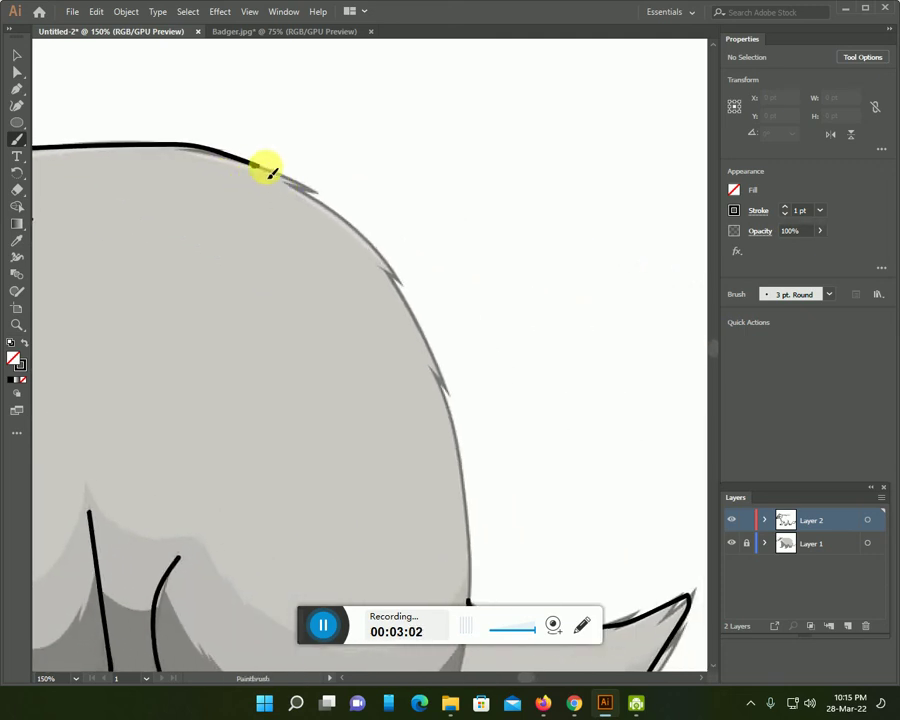
mouse_move(294, 193)
left_mouse_down()
mouse_move(366, 241)
mouse_move(396, 281)
mouse_move(452, 430)
left_mouse_up()
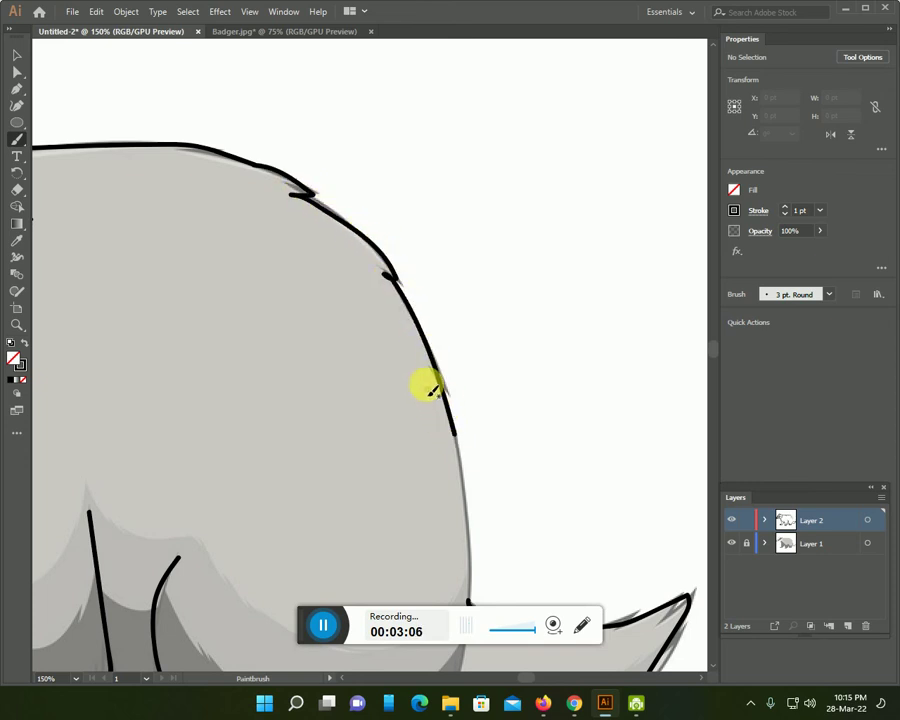
scroll(430, 380, "down", 5)
scroll(427, 376, "down", 3)
left_click_drag(471, 301, 456, 130)
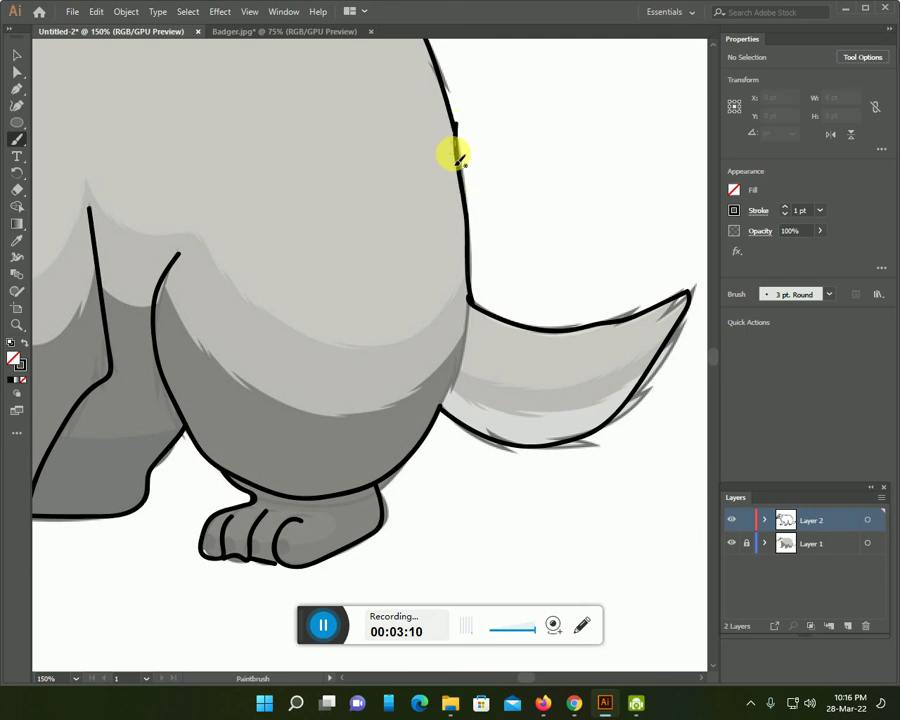
scroll(452, 165, "down", 3)
scroll(444, 191, "down", 2)
scroll(448, 300, "up", 2)
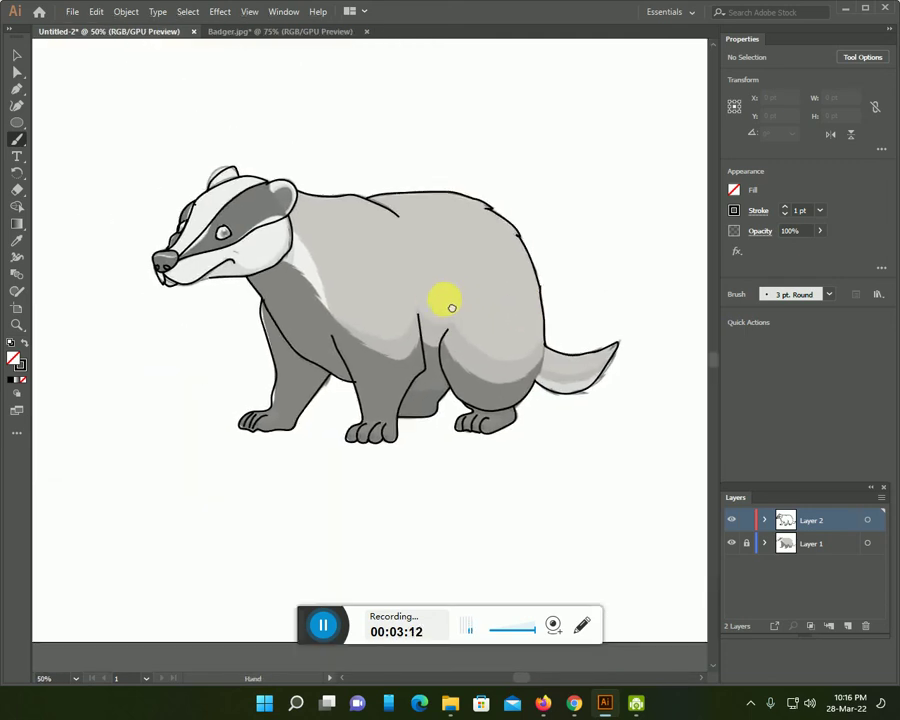
- Outline the chest and belly from the neck, and where the tail meets the body
mouse_move(314, 303)
left_mouse_down()
mouse_move(352, 320)
mouse_move(380, 368)
mouse_move(405, 388)
mouse_move(485, 390)
mouse_move(522, 419)
mouse_move(554, 410)
left_mouse_up()
left_click_drag(569, 373, 553, 411)
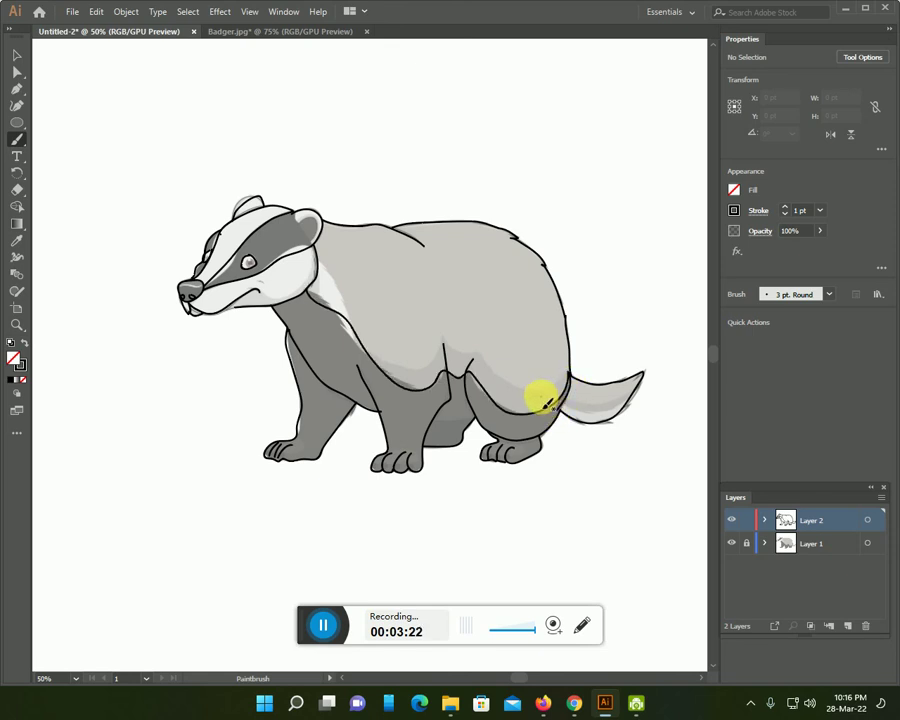